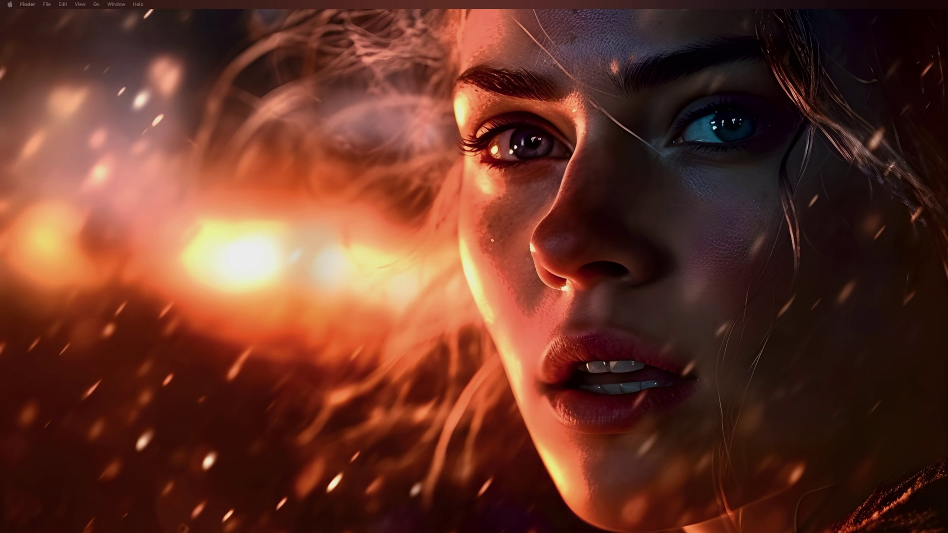
Step: In Terminal, create and activate a Python 3.10 venv in facefusion, and run it with output /Volumes/Prometheus/Downloads/, coreml, 16 threads and inswapper_128
{"action": "key", "text": "super+Tab"}
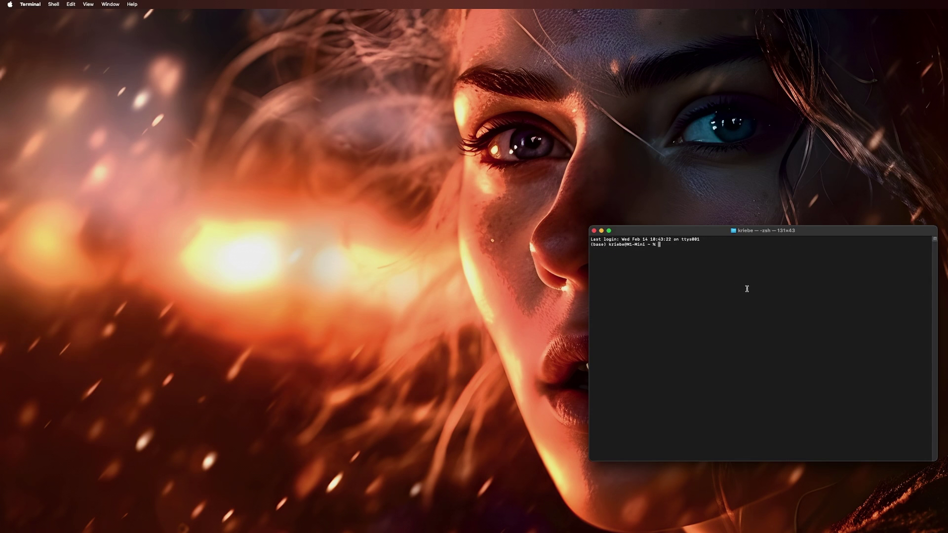
{"action": "type", "text": "cd facefusion && python3.10 -m venv venv && source venv/bin/activate && python run.py -o /Volumes/Prometheus/Downloads/ --execution-providers coreml --execution-thread-count 16 --face-swapper-model inswapper_128"}
{"action": "key", "text": "Return"}
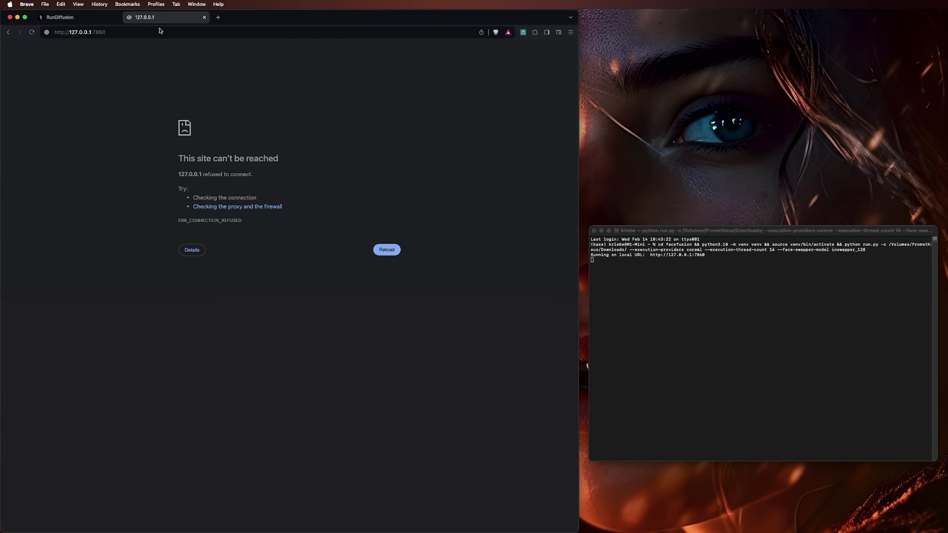
Step: Switch to Brave and load the FaceFusion interface at 127.0.0.1:7860
{"action": "left_click", "coordinate": [159, 28]}
{"action": "key", "text": "Return"}
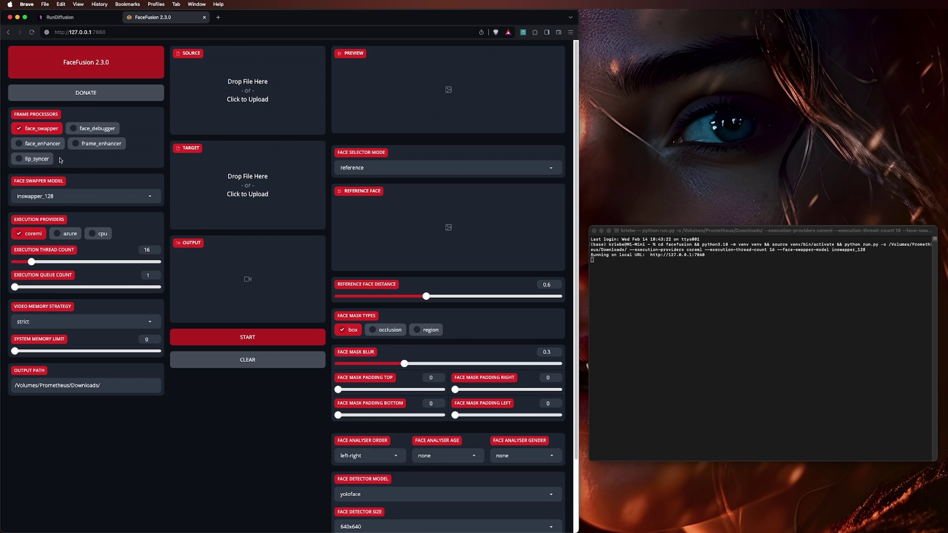
Step: Replace face_swapper with lip_syncer as the active frame processor and check the available lip syncer models
{"action": "left_click", "coordinate": [18, 129]}
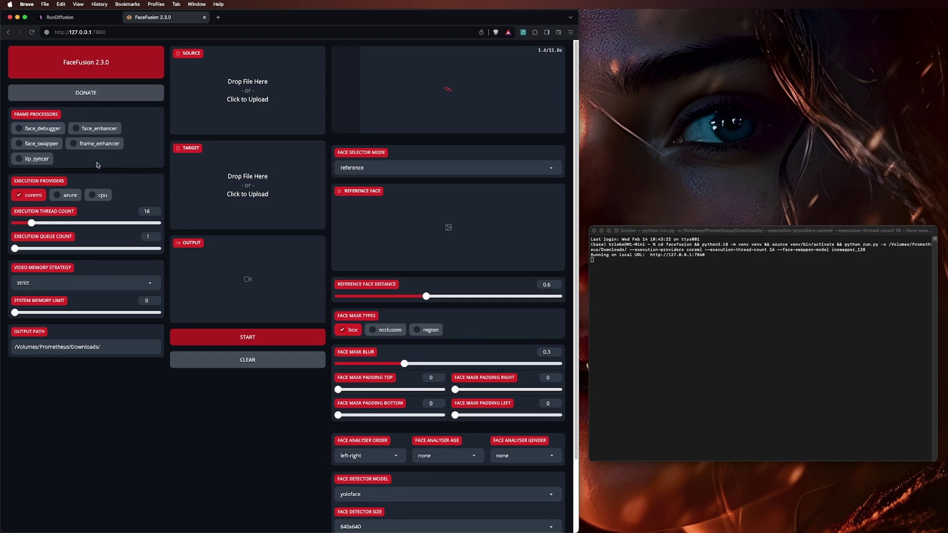
{"action": "left_click", "coordinate": [19, 159]}
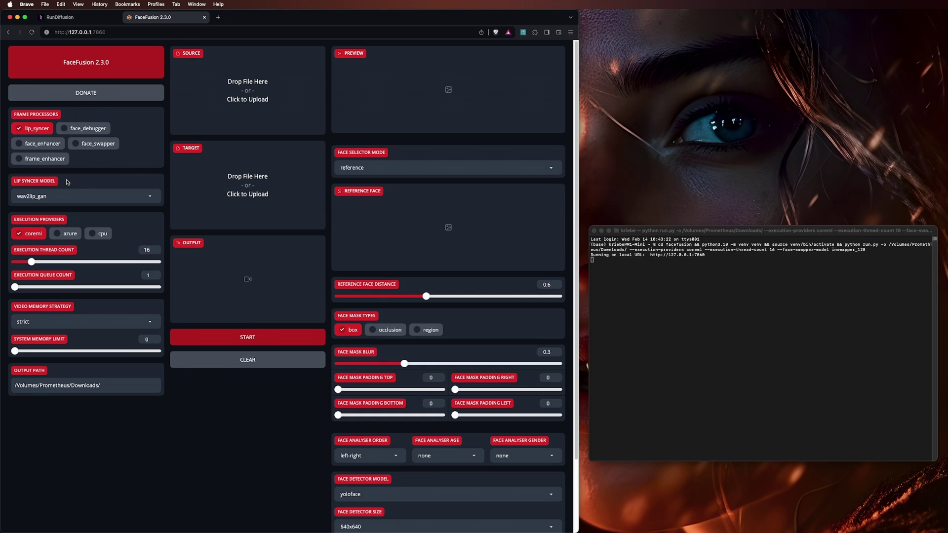
{"action": "left_click", "coordinate": [150, 199]}
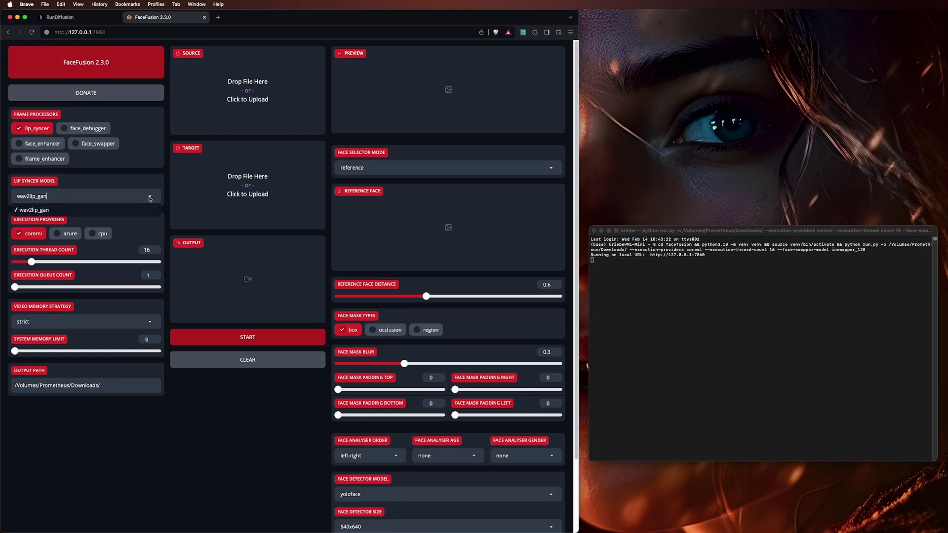
{"action": "left_click", "coordinate": [101, 180]}
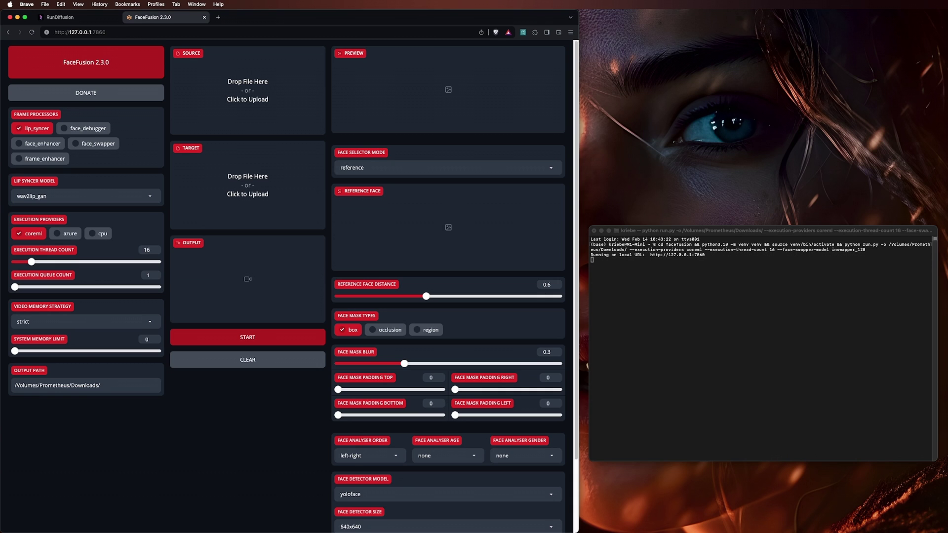
Step: Load All Blondes Are Dumb.mp4 as the target and May God Have Mercy (short).mp3 as the source, and start processing
{"action": "left_click_drag", "start_coordinate": [893, 261], "coordinate": [267, 194]}
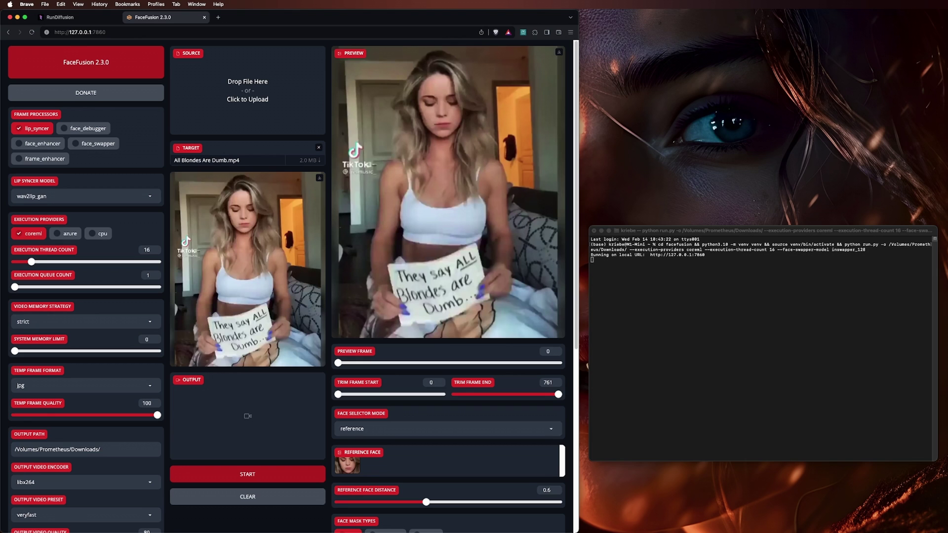
{"action": "left_click_drag", "start_coordinate": [914, 118], "coordinate": [279, 100]}
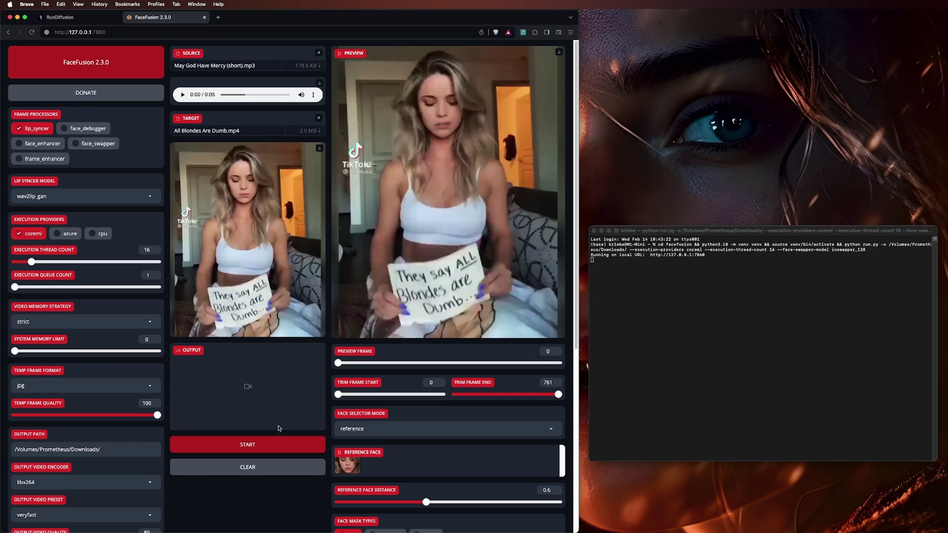
{"action": "left_click", "coordinate": [247, 445]}
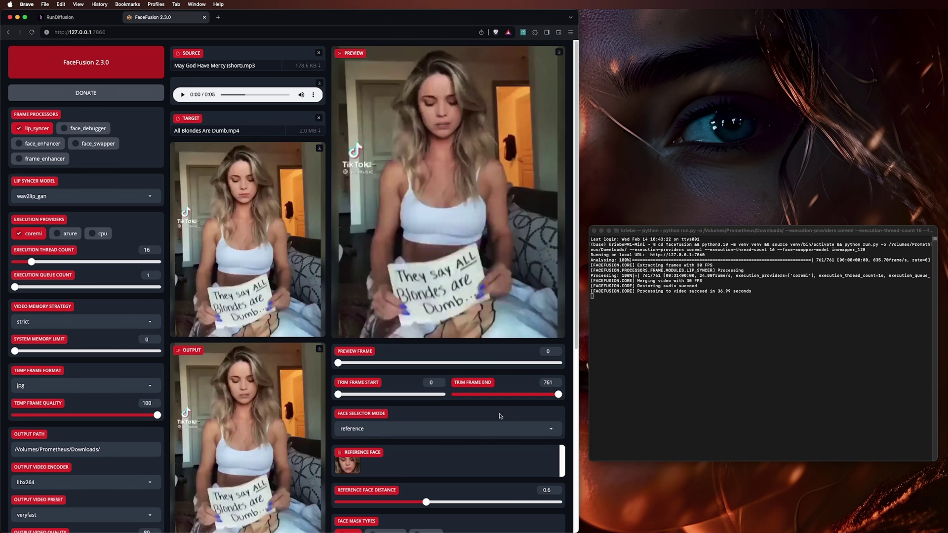
Step: Shorten the target clip by setting the trim frame end to 165
{"action": "scroll", "coordinate": [342, 406], "scroll_direction": "down", "scroll_amount": 10}
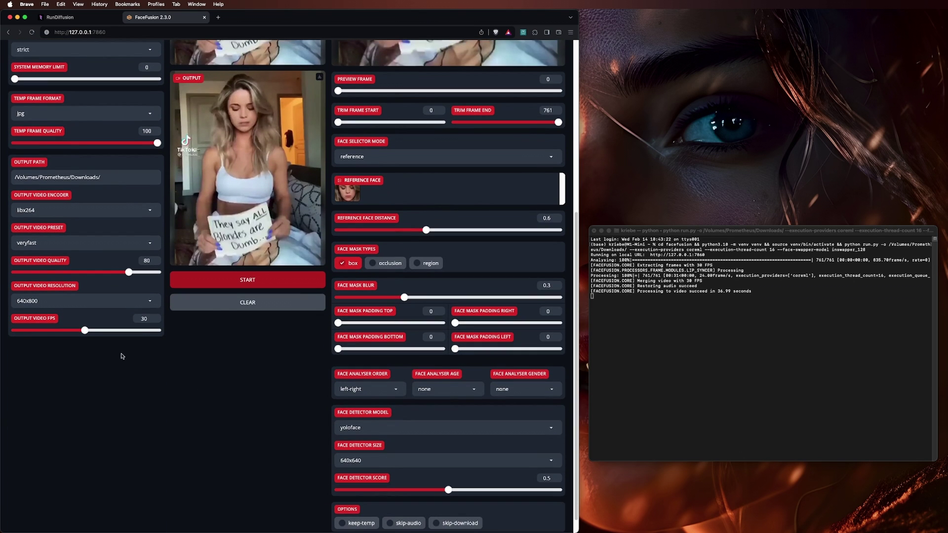
{"action": "scroll", "coordinate": [301, 400], "scroll_direction": "up", "scroll_amount": 8}
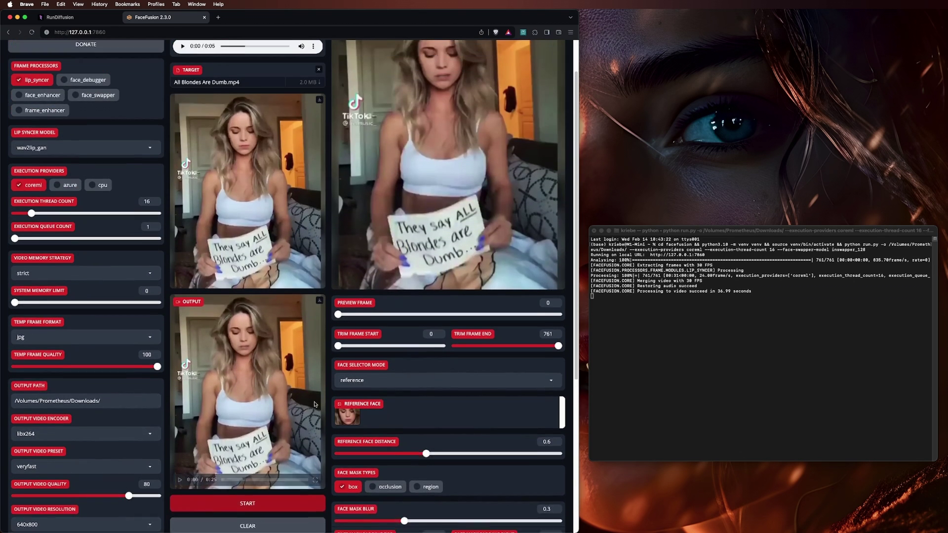
{"action": "scroll", "coordinate": [314, 404], "scroll_direction": "up", "scroll_amount": 1}
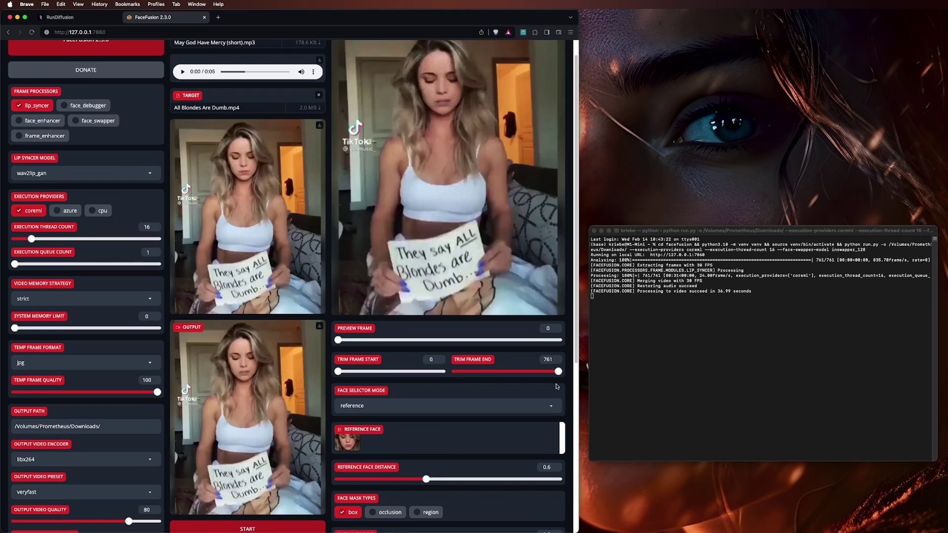
{"action": "left_click_drag", "start_coordinate": [559, 371], "coordinate": [478, 372]}
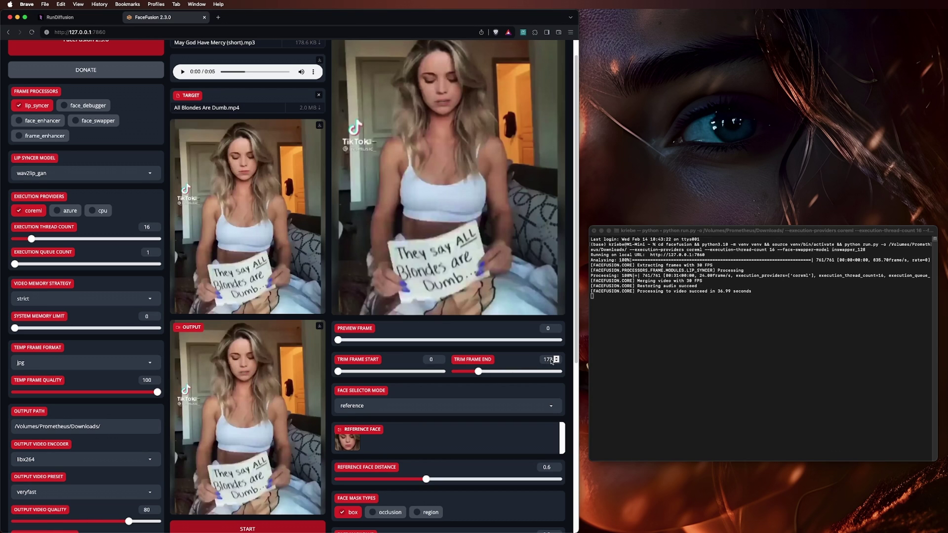
{"action": "scroll", "coordinate": [551, 360], "scroll_direction": "down", "scroll_amount": 8}
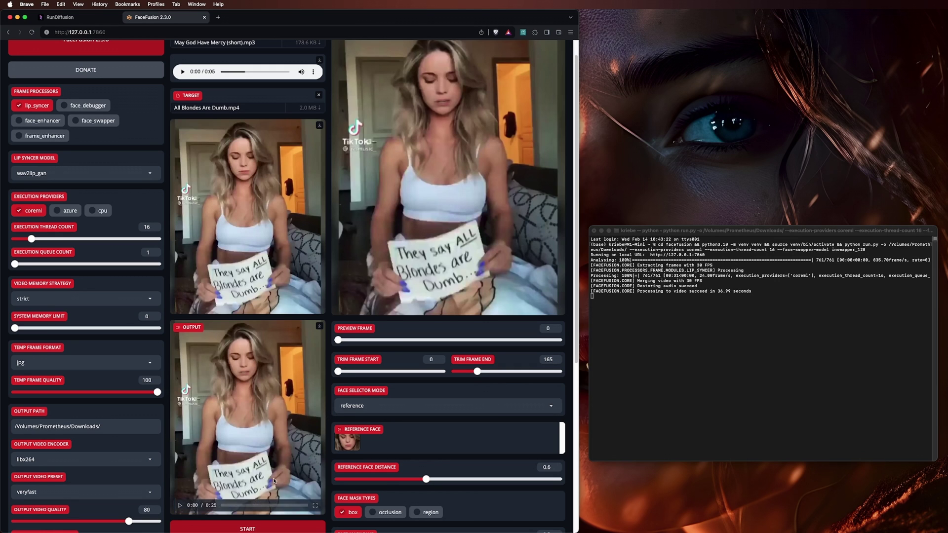
{"action": "scroll", "coordinate": [275, 477], "scroll_direction": "down", "scroll_amount": 5}
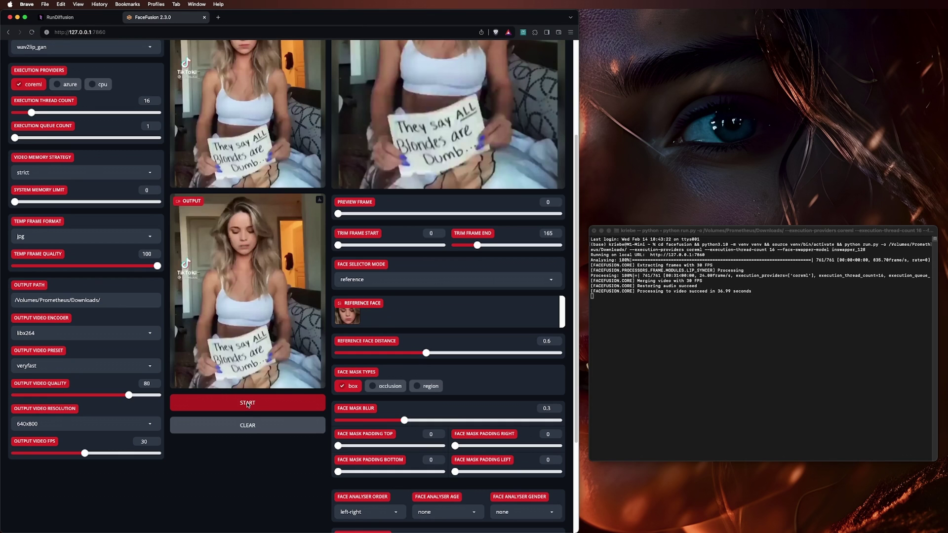
Step: Process the trimmed clip with the lip syncer and play the output video
{"action": "left_click", "coordinate": [247, 403]}
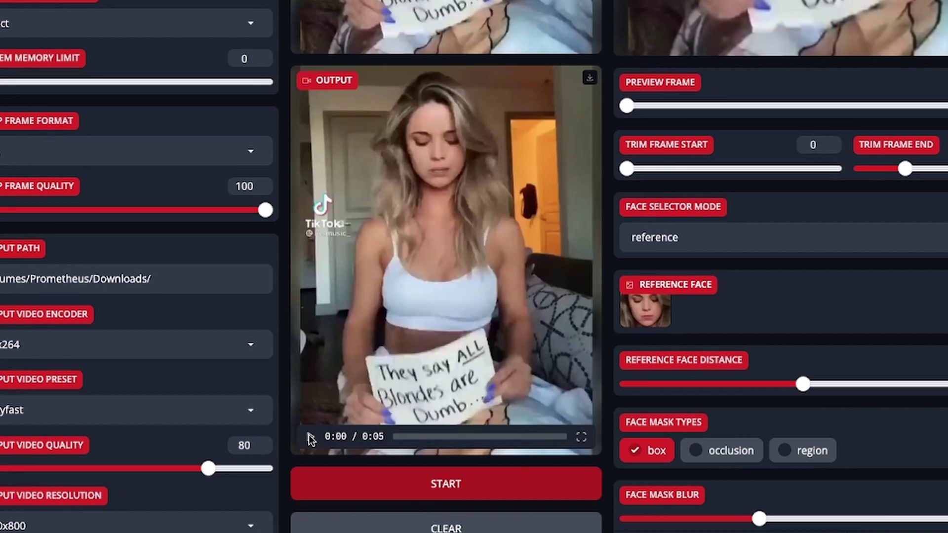
{"action": "left_click", "coordinate": [192, 422]}
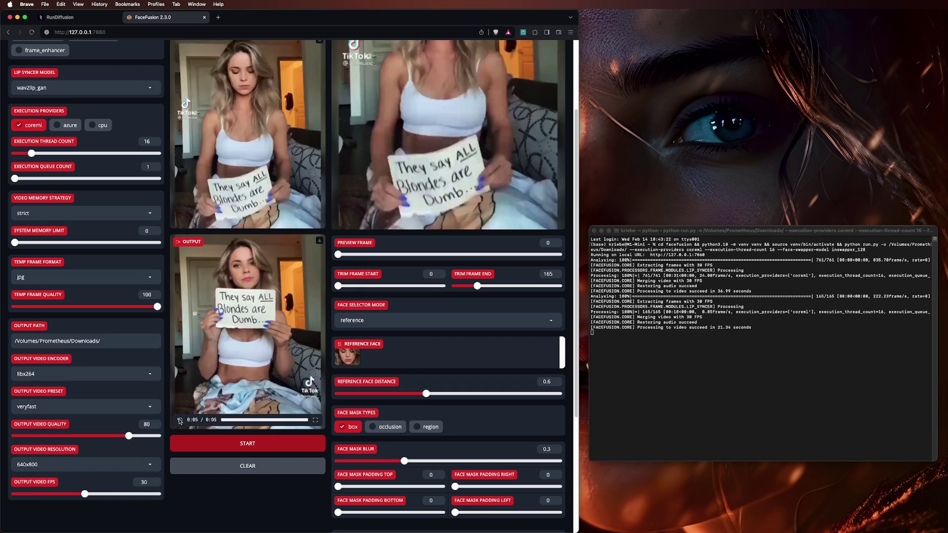
Step: Add face_enhancer to the active frame processors and process the clip again
{"action": "scroll", "coordinate": [139, 180], "scroll_direction": "up", "scroll_amount": 5}
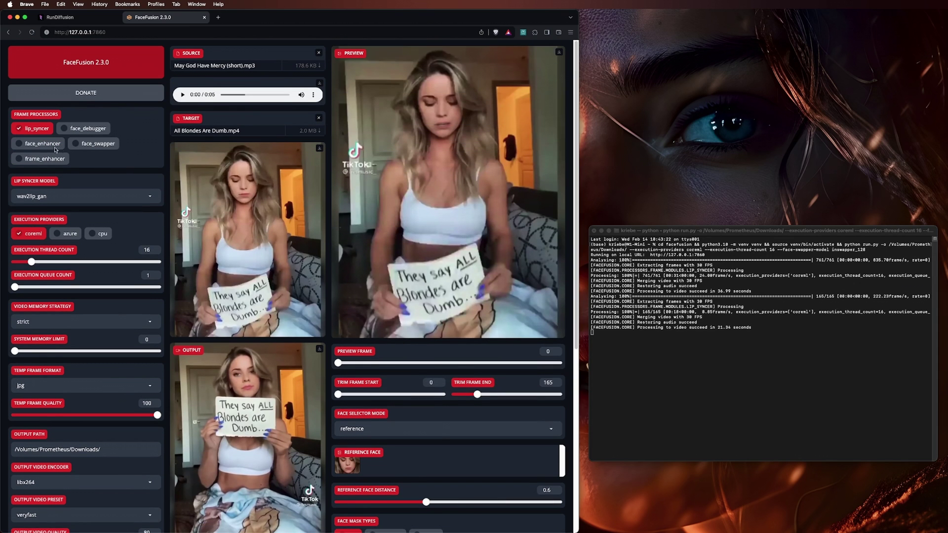
{"action": "left_click", "coordinate": [19, 145]}
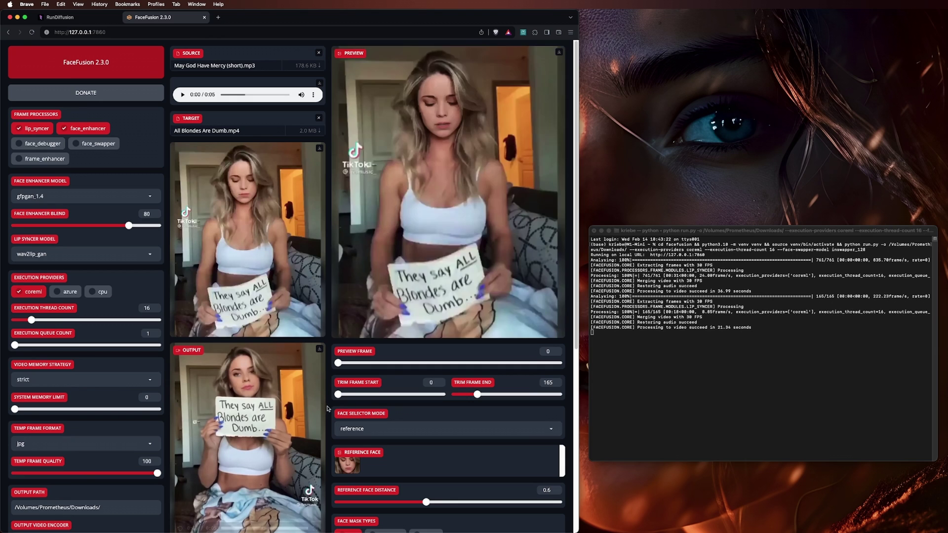
{"action": "scroll", "coordinate": [168, 190], "scroll_direction": "down", "scroll_amount": 6}
{"action": "left_click", "coordinate": [246, 407]}
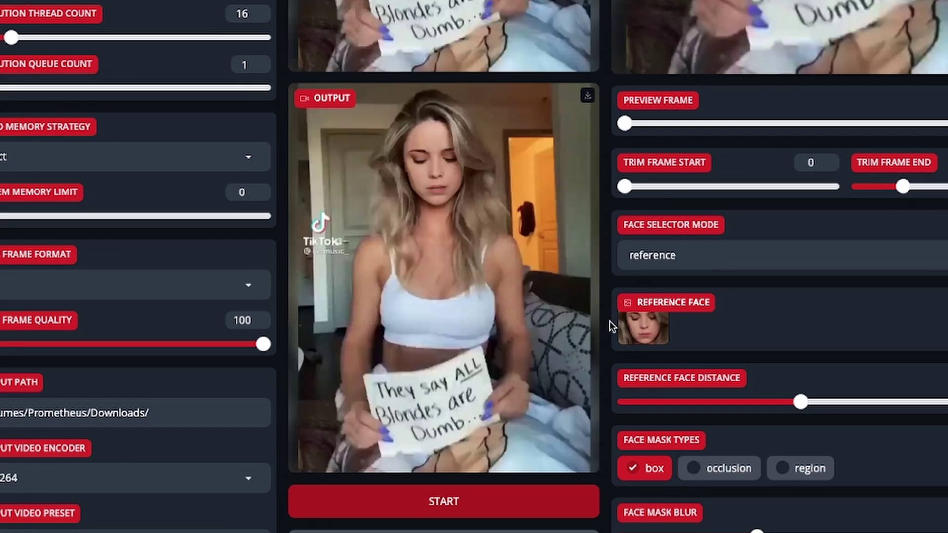
Step: Play the face-enhanced output video to check the lip sync quality
{"action": "mouse_move", "coordinate": [265, 353]}
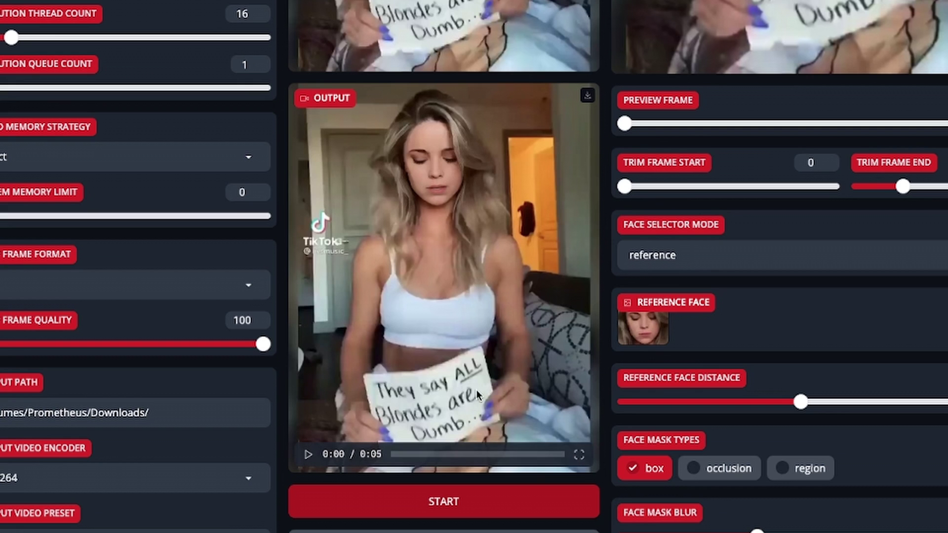
{"action": "left_click", "coordinate": [307, 455]}
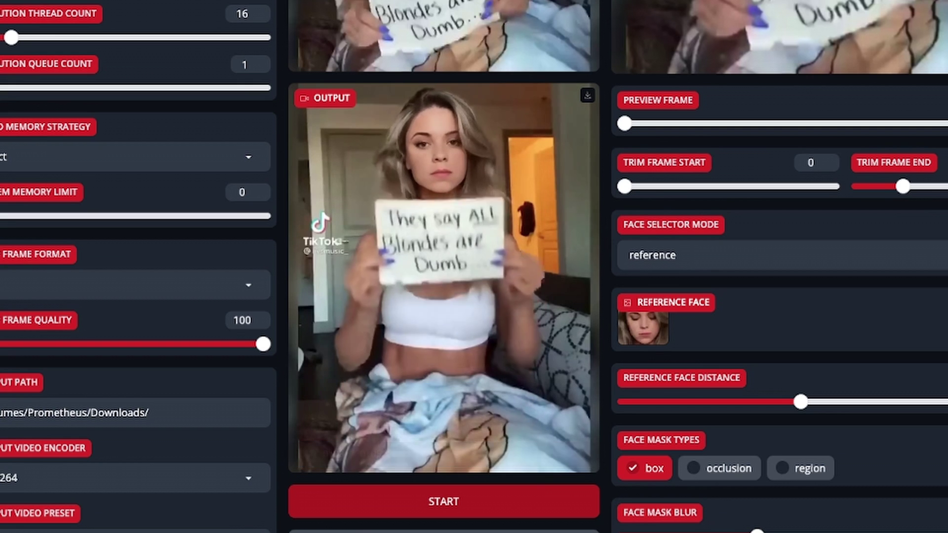
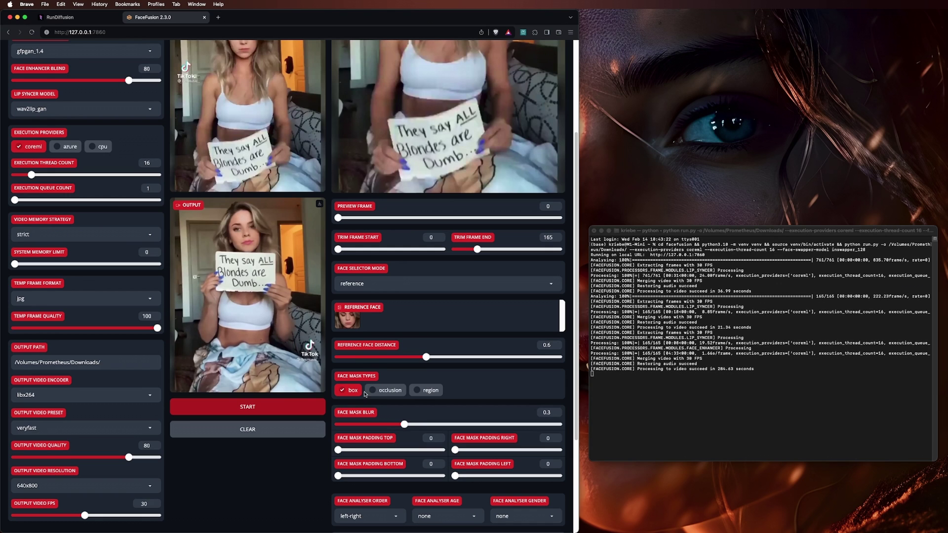
Step: Switch the face mask type from box to occlusion, and minimise the browser and Terminal windows
{"action": "left_click", "coordinate": [373, 391]}
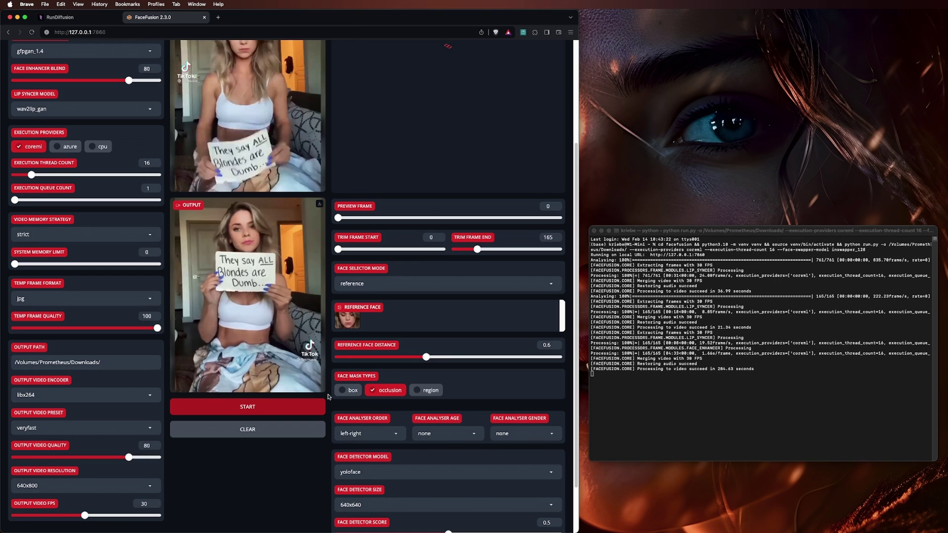
{"action": "left_click", "coordinate": [17, 17]}
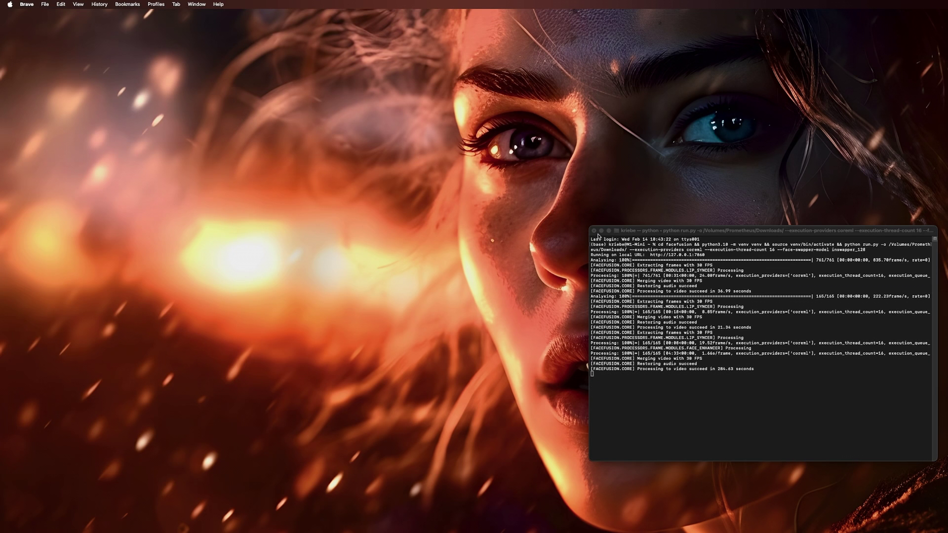
{"action": "left_click", "coordinate": [601, 231]}
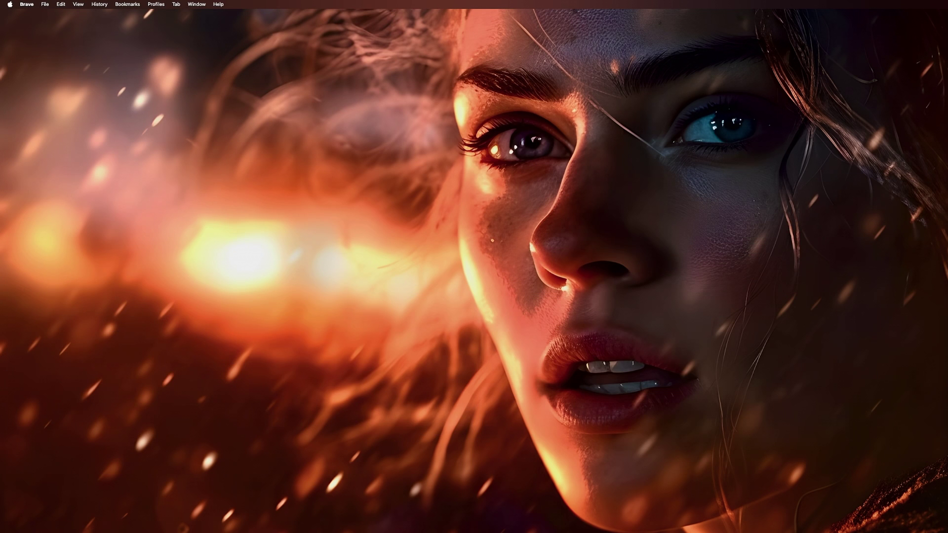
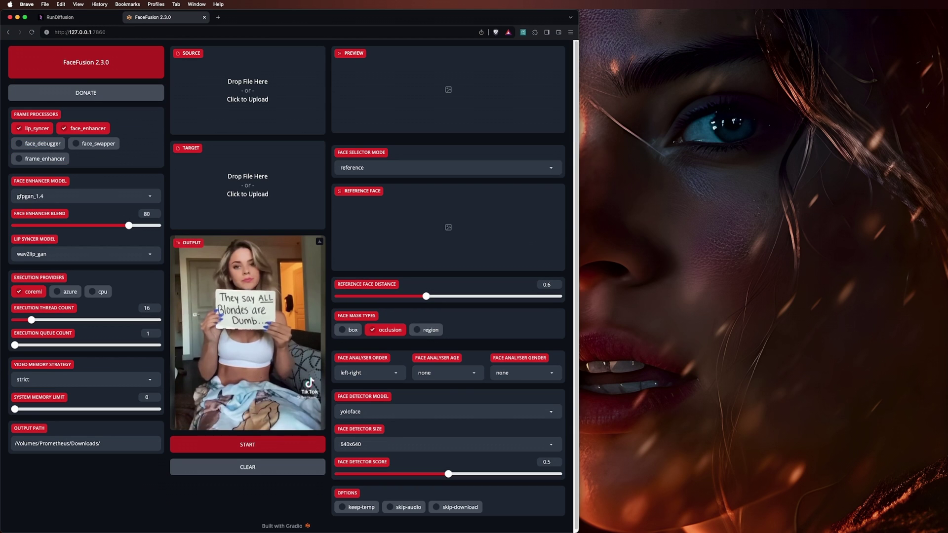
Step: Load OC - Tux and a Dress2.mp4 as the target and the Tux and a Dress .m4a audio as the source, with trim frame end 100
{"action": "left_click_drag", "start_coordinate": [584, 240], "coordinate": [254, 186]}
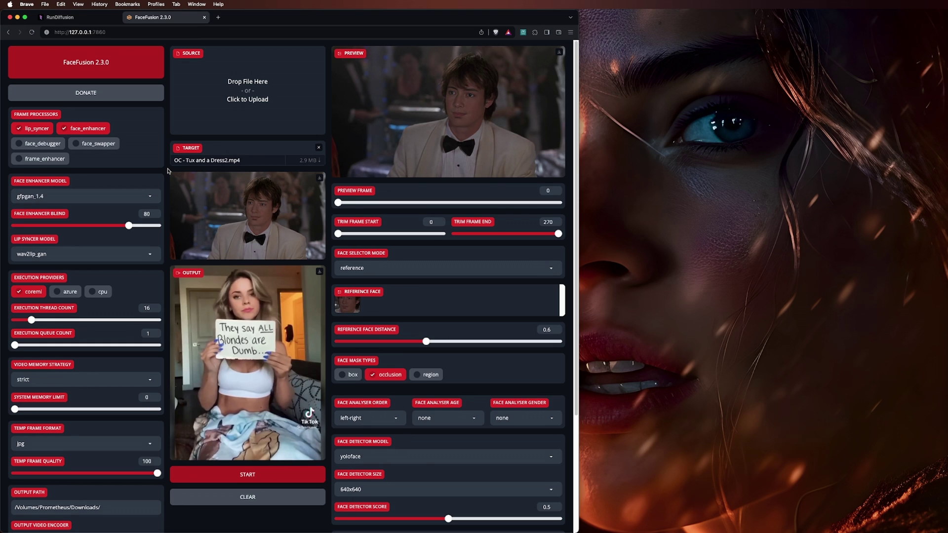
{"action": "left_click_drag", "start_coordinate": [835, 124], "coordinate": [270, 86]}
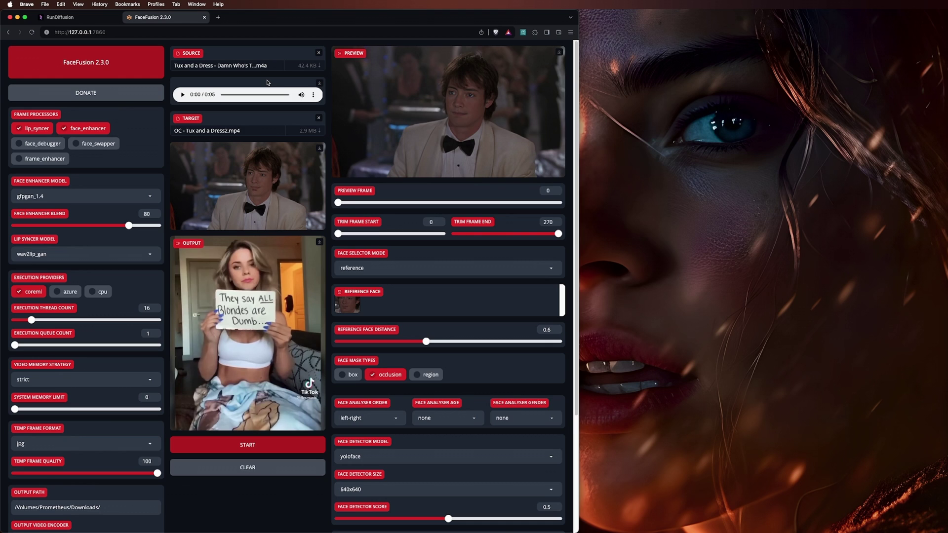
{"action": "double_click", "coordinate": [549, 222]}
{"action": "type", "text": "100"}
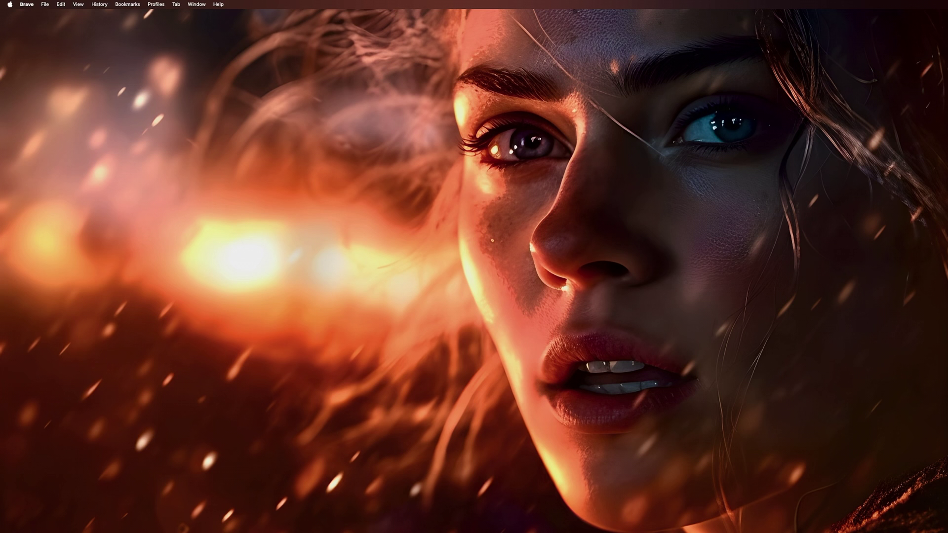
Step: Remove the Tux and a Dress target and source files, and turn off the face_enhancer processor
{"action": "key", "text": "super+Tab"}
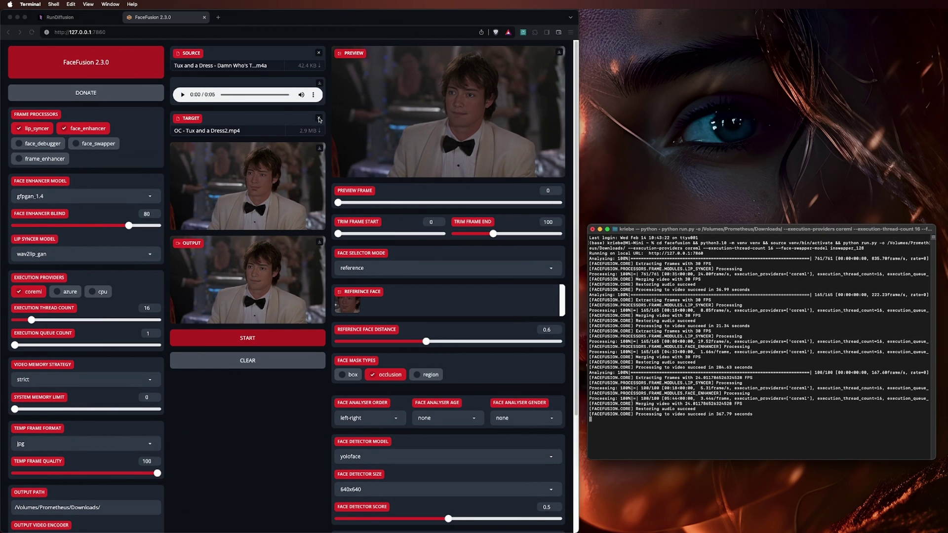
{"action": "left_click", "coordinate": [250, 403]}
{"action": "left_click", "coordinate": [319, 118]}
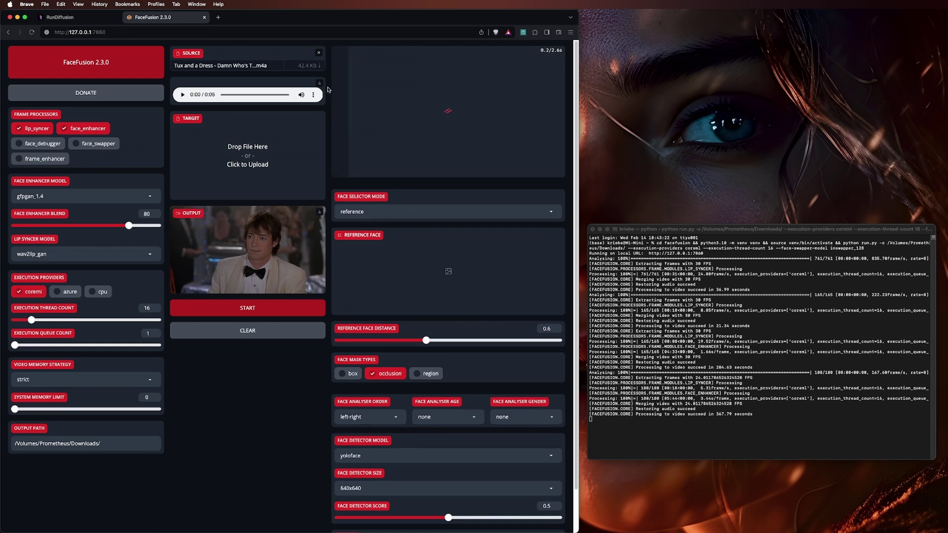
{"action": "left_click", "coordinate": [319, 53]}
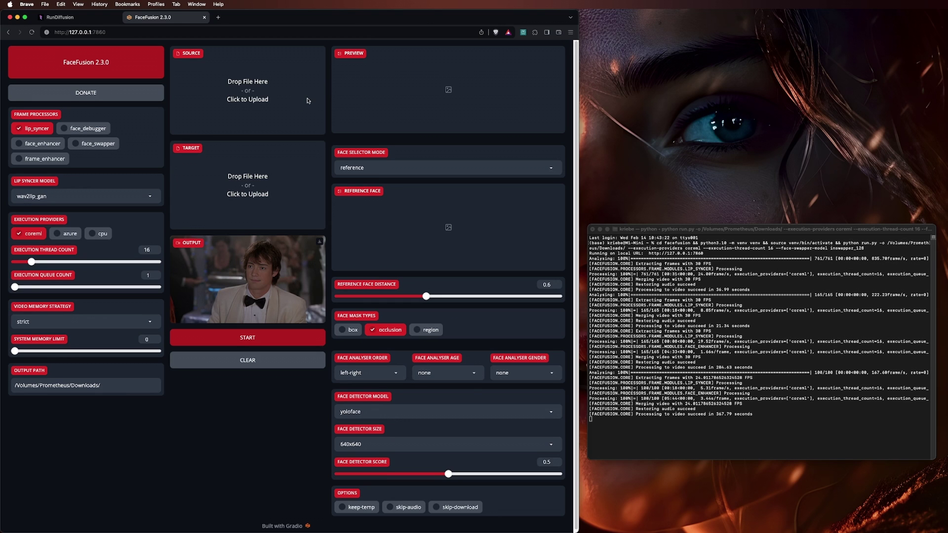
Step: Load Spider Ginger.mp4 as the target video
{"action": "key", "text": "super+Tab"}
{"action": "left_click_drag", "start_coordinate": [592, 215], "coordinate": [242, 181]}
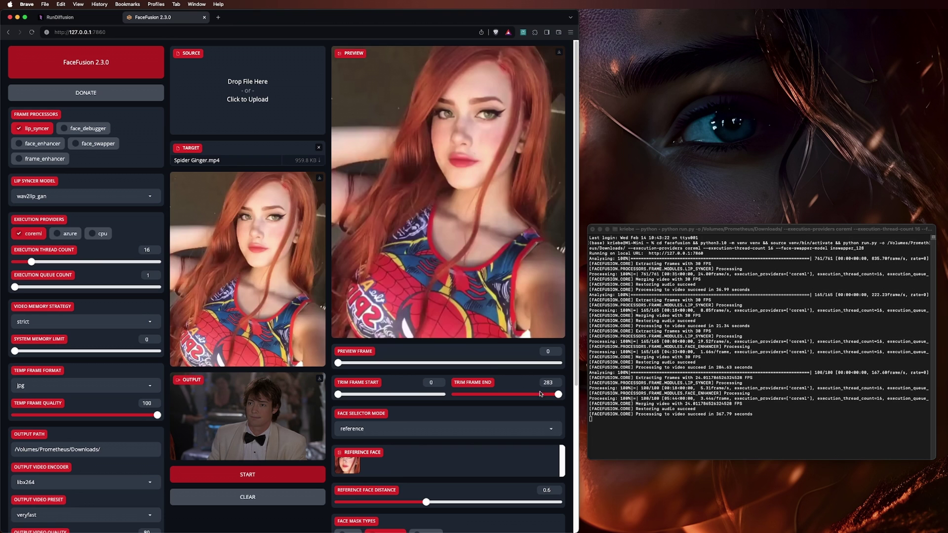
Step: Set the trim frame end to 75 for the Spider Ginger clip and enable the face_swapper processor alongside lip_syncer
{"action": "scroll", "coordinate": [280, 422], "scroll_direction": "down", "scroll_amount": 5}
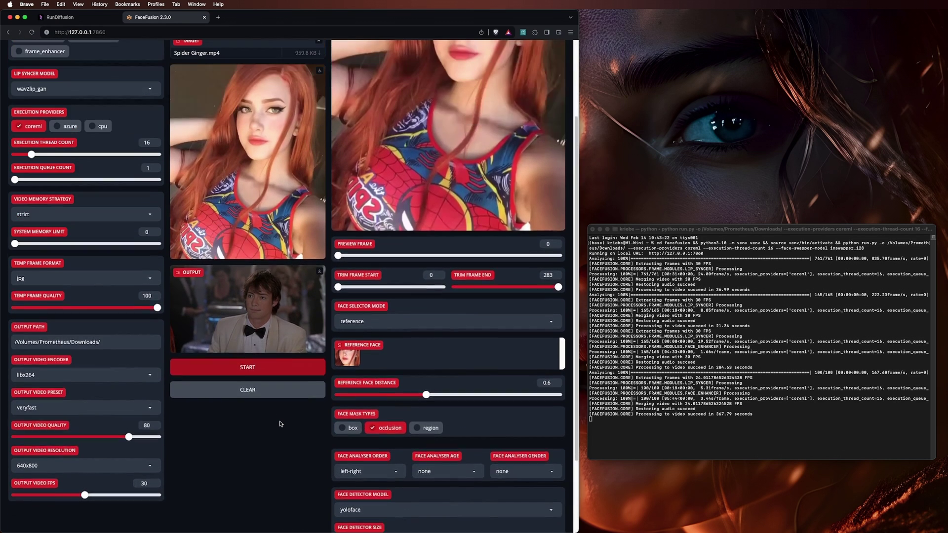
{"action": "scroll", "coordinate": [279, 424], "scroll_direction": "up", "scroll_amount": 5}
{"action": "left_click_drag", "start_coordinate": [558, 394], "coordinate": [482, 397]}
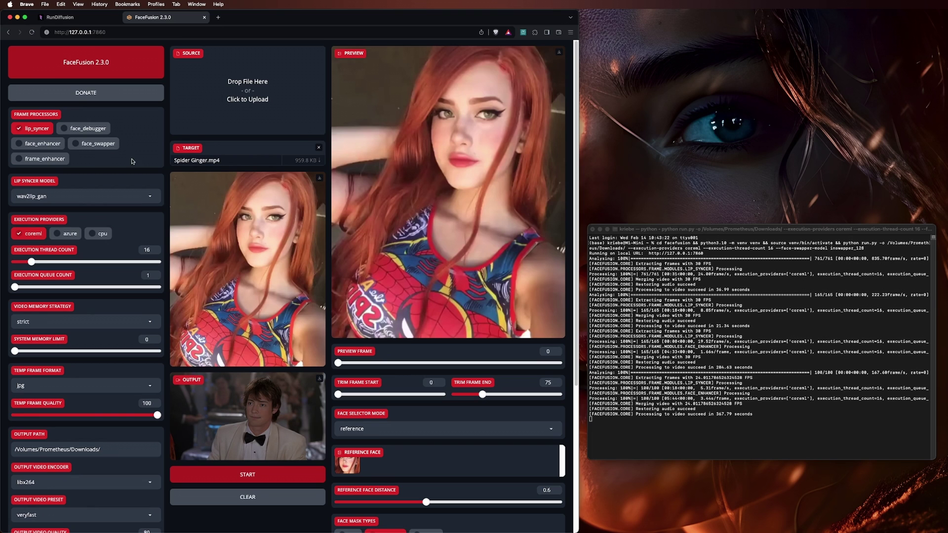
{"action": "left_click", "coordinate": [76, 144]}
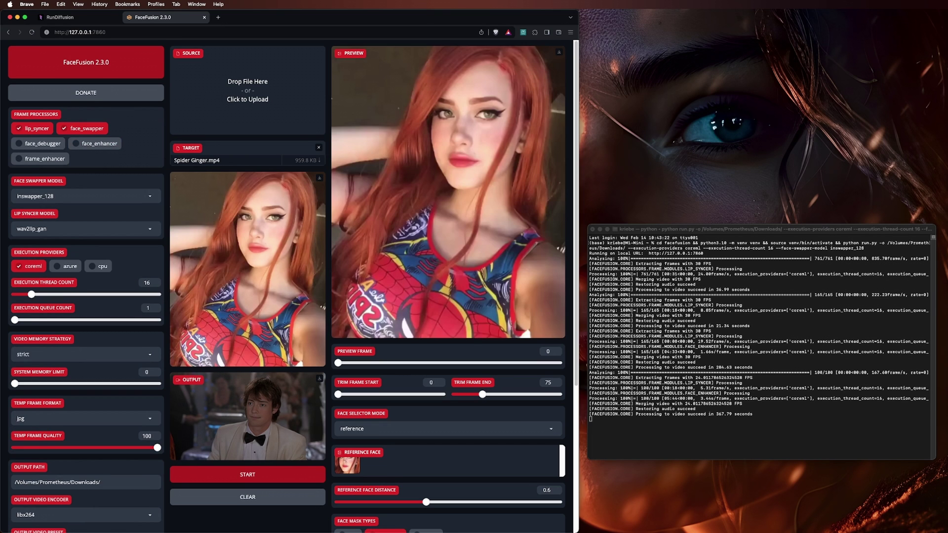
Step: Preview the blonde woman's portrait JPG in Finder, load it with I Bent My Wookie.m4a as the source files, and reveal the desktop
{"action": "key", "text": "super+Tab"}
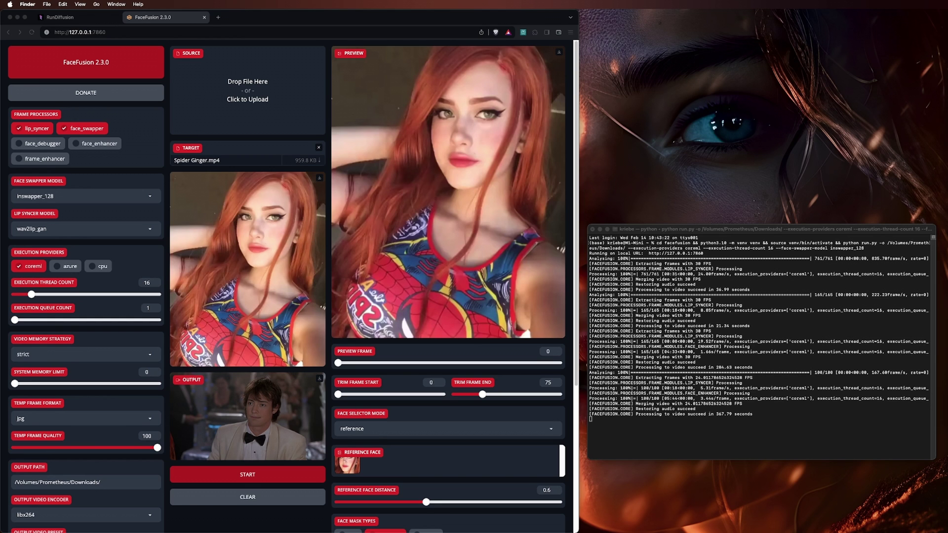
{"action": "key", "text": "space"}
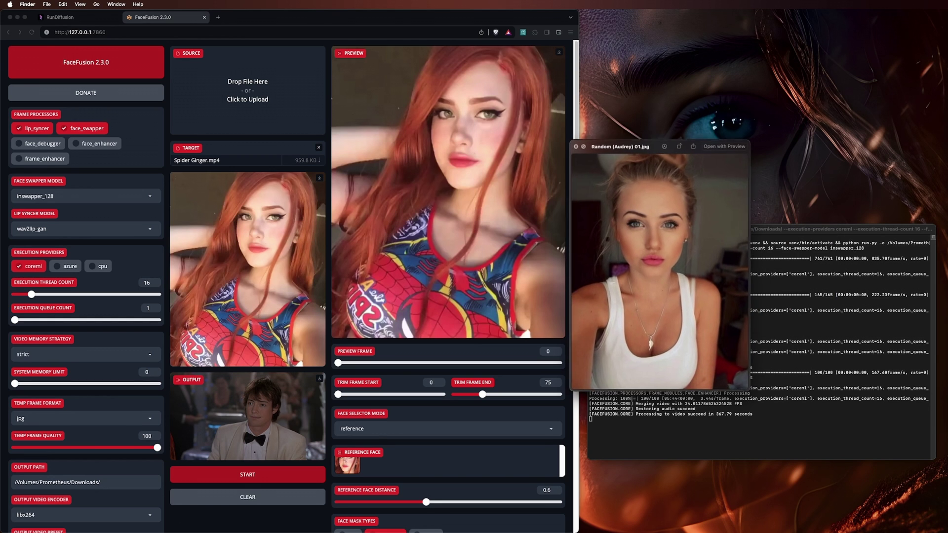
{"action": "key", "text": "space"}
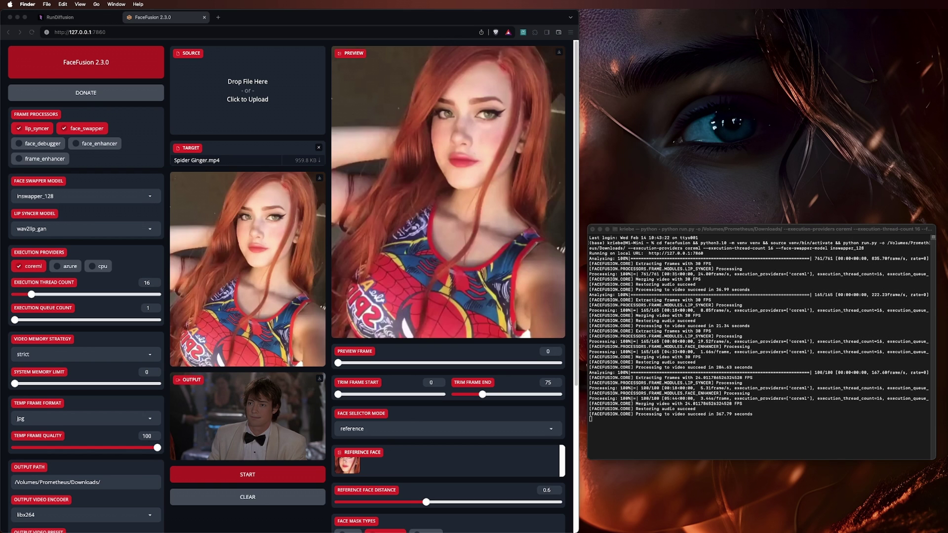
{"action": "left_click_drag", "start_coordinate": [929, 118], "coordinate": [245, 87]}
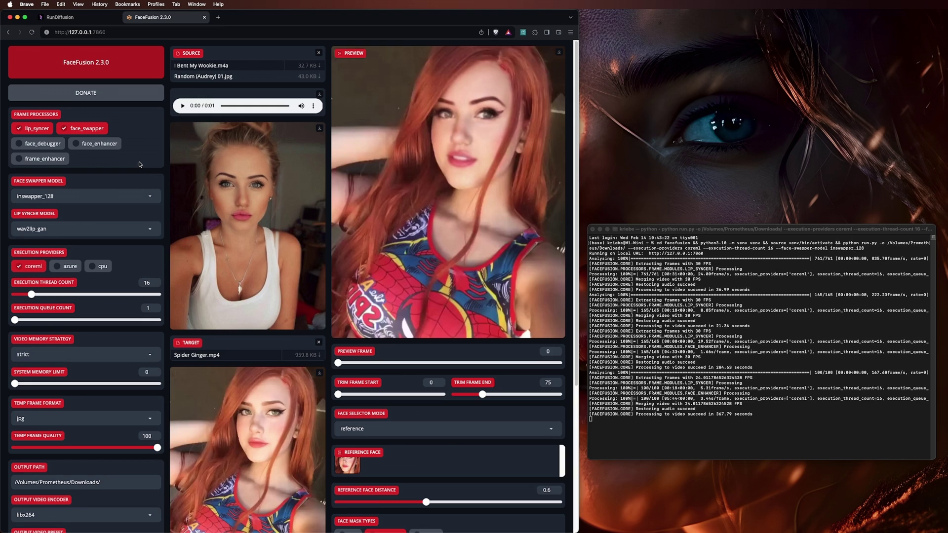
{"action": "key", "text": "F11"}
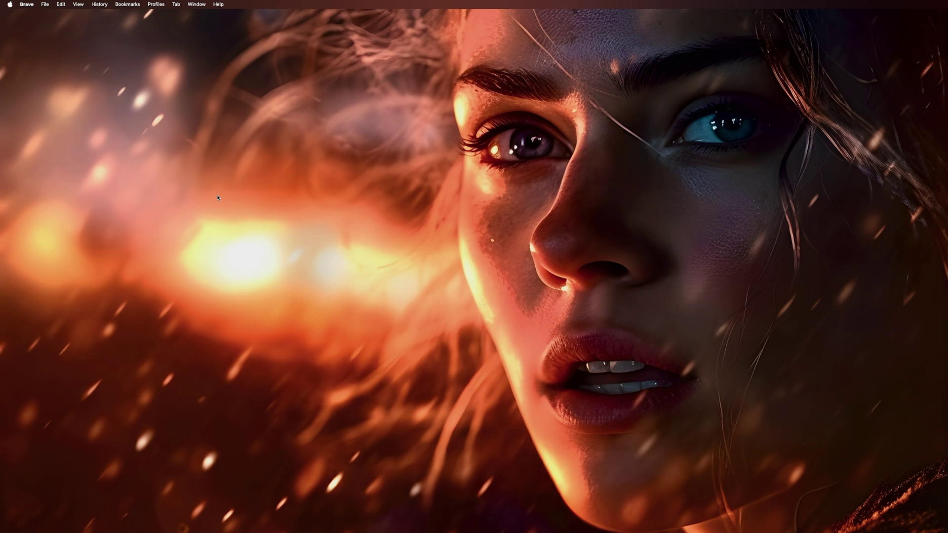